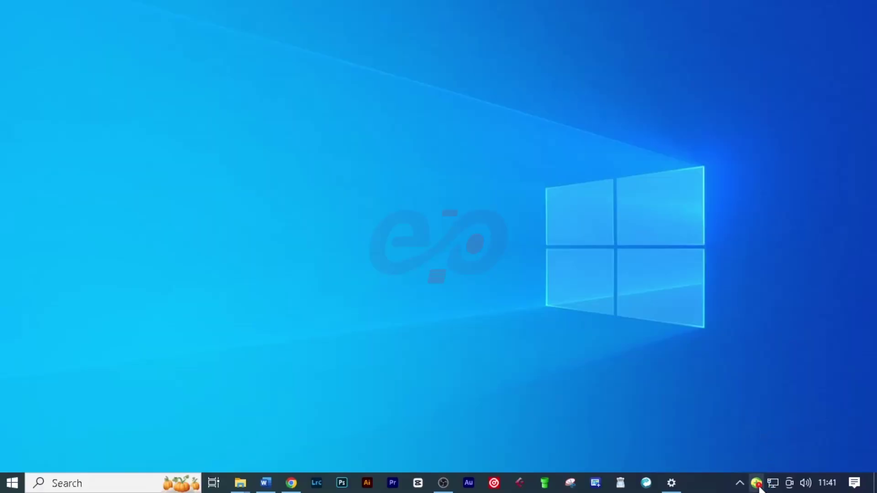
Check that 360 Total Security shows Protection: Off, then minimize its window.
click(757, 484)
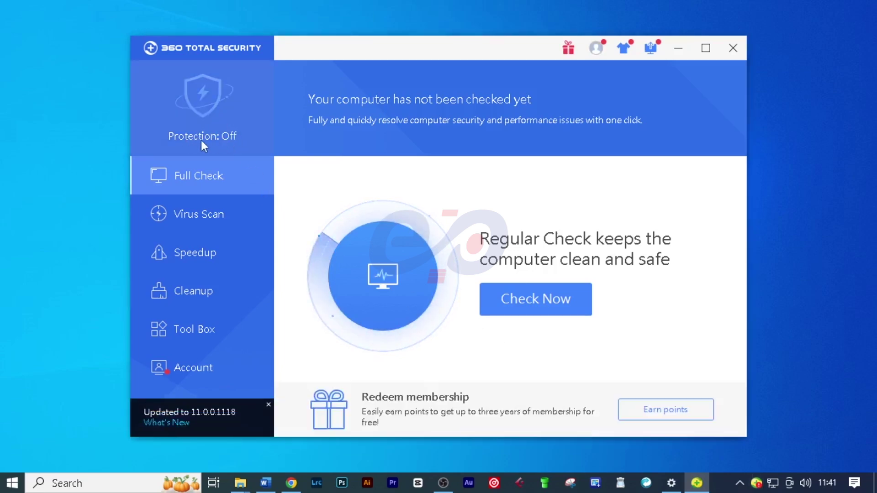
click(682, 49)
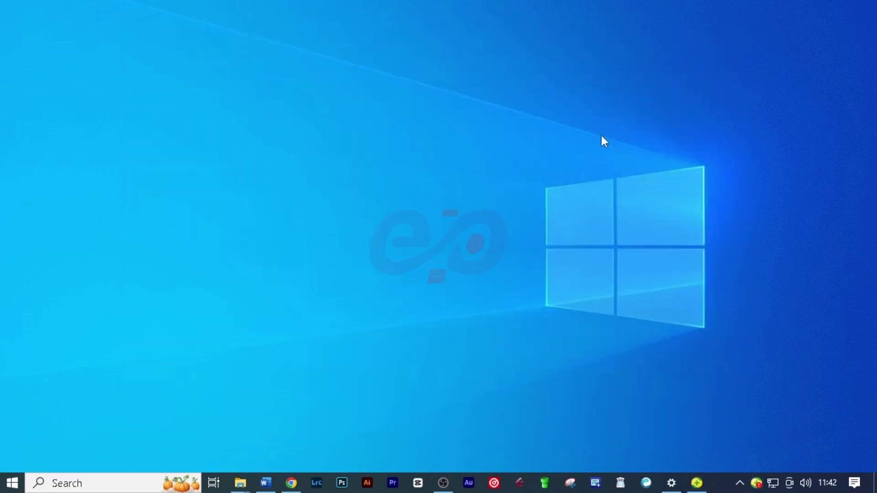
Open the inner L3210_waredata.com folder and the Instructions text file in Notepad.
mouse_move(239, 487)
click(290, 449)
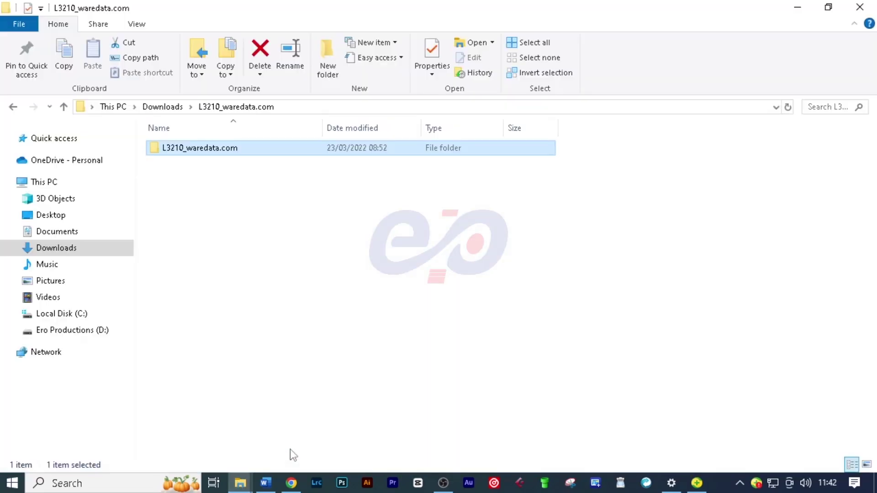
double_click(212, 150)
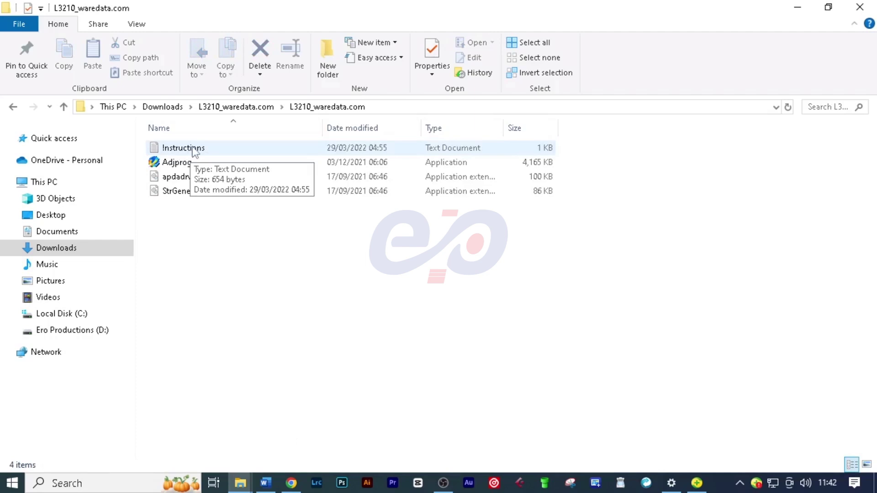
double_click(195, 148)
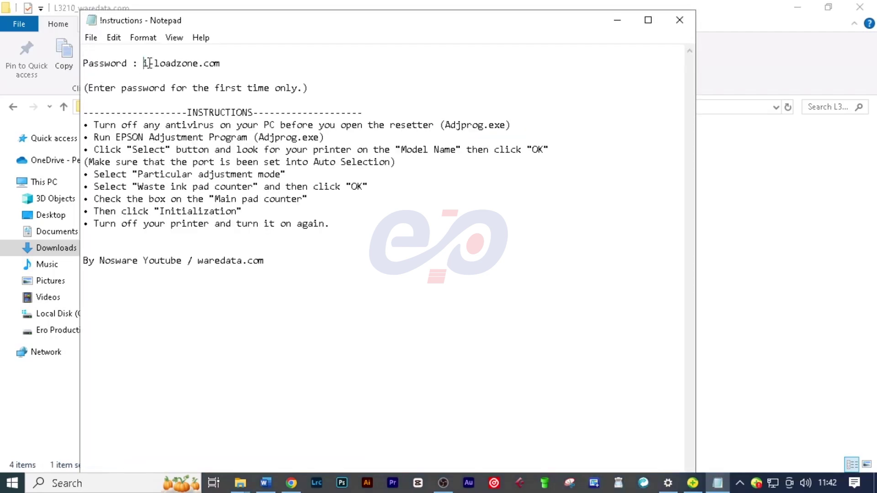
Copy the password from the first line of Instructions, then close Notepad.
drag(148, 62, 222, 64)
right_click(196, 65)
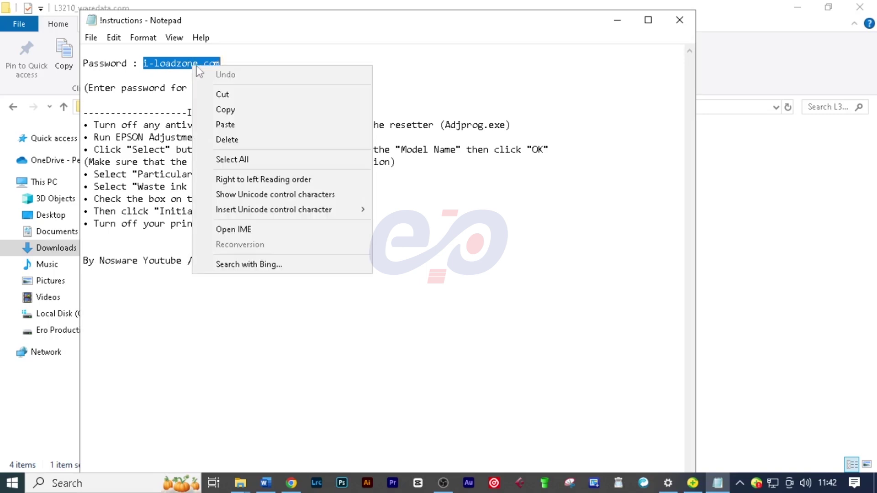
click(226, 109)
click(186, 67)
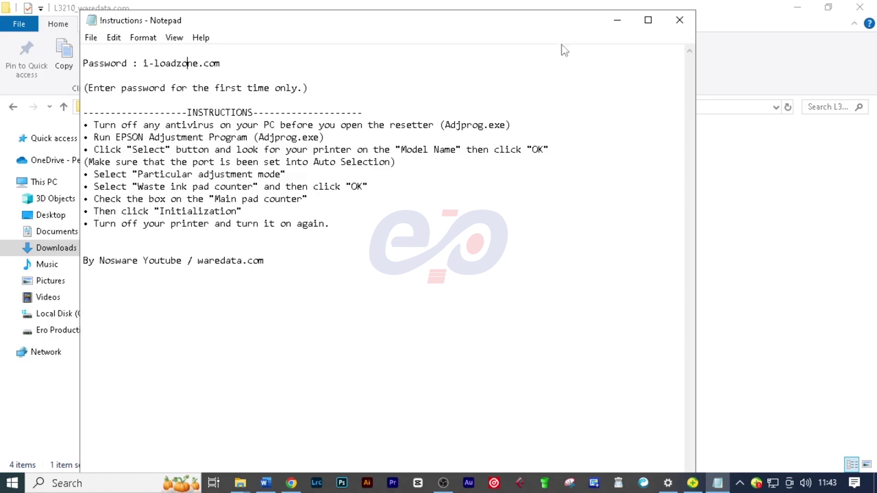
click(680, 19)
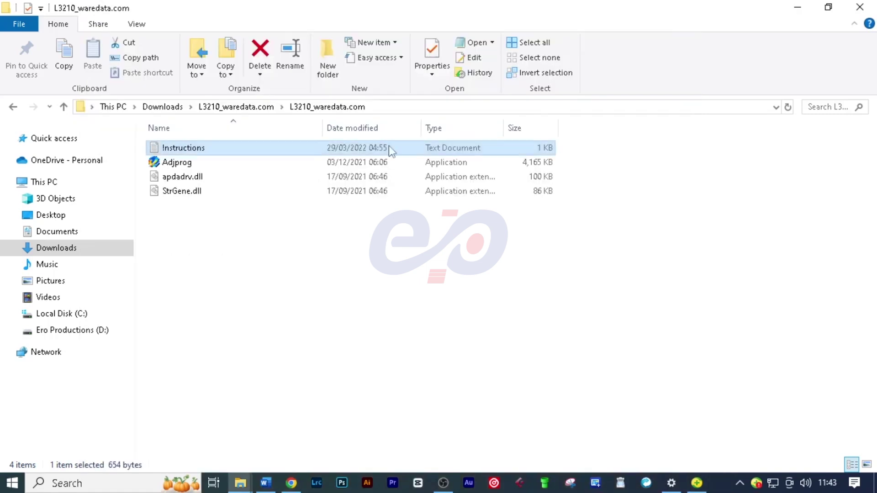
Launch Adjprog and set the model to L3210 with the port on Auto selection.
double_click(178, 163)
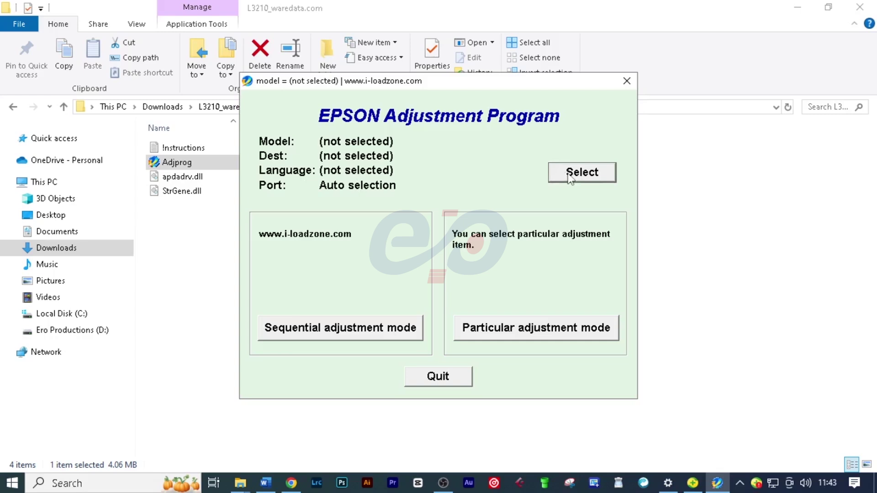
click(571, 177)
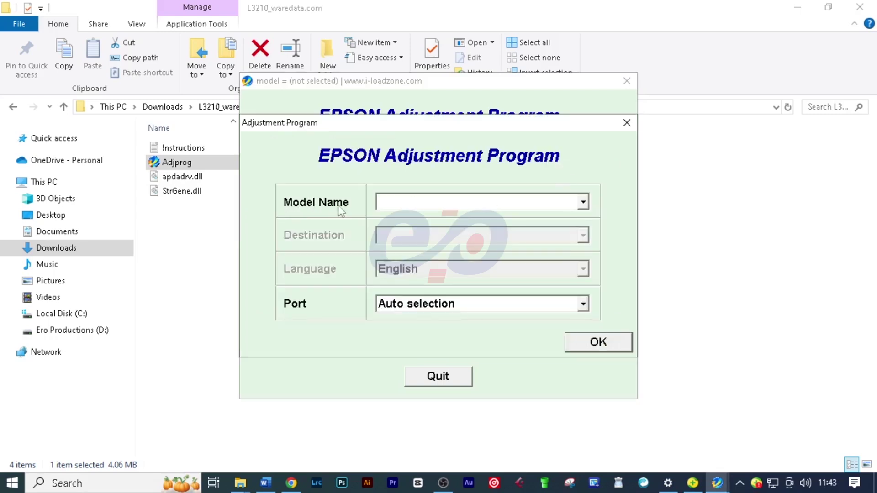
click(488, 203)
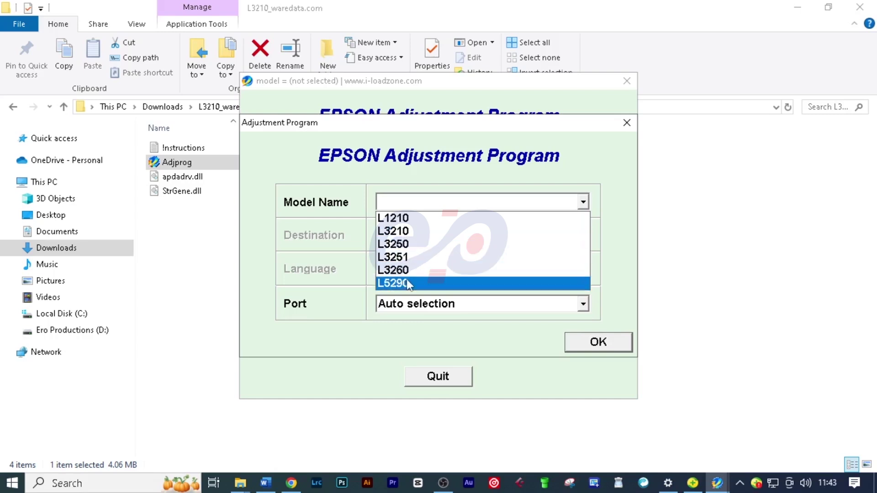
click(405, 234)
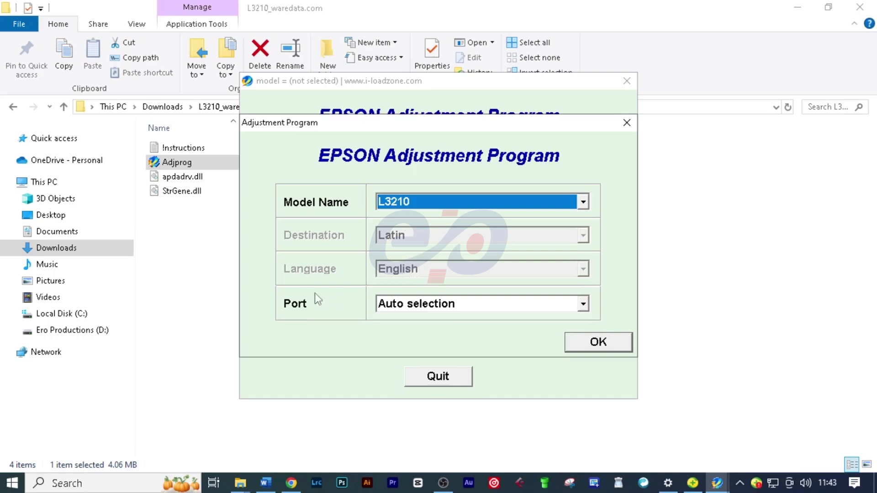
click(411, 310)
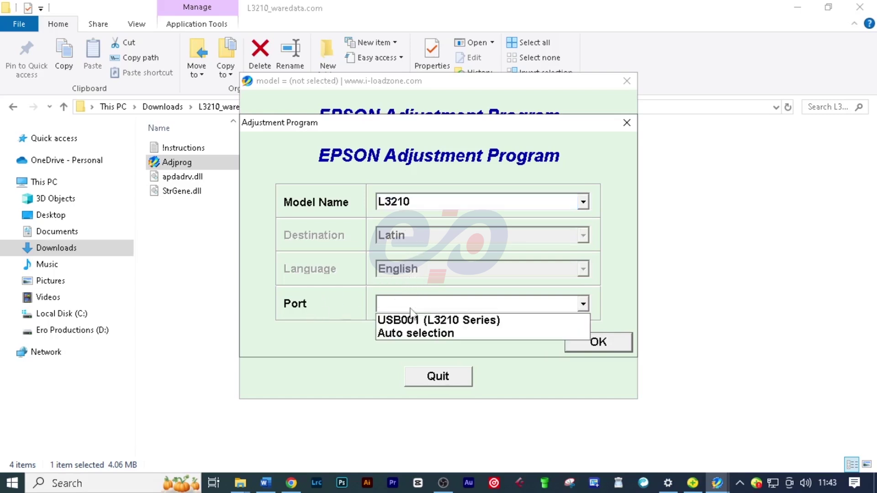
click(401, 334)
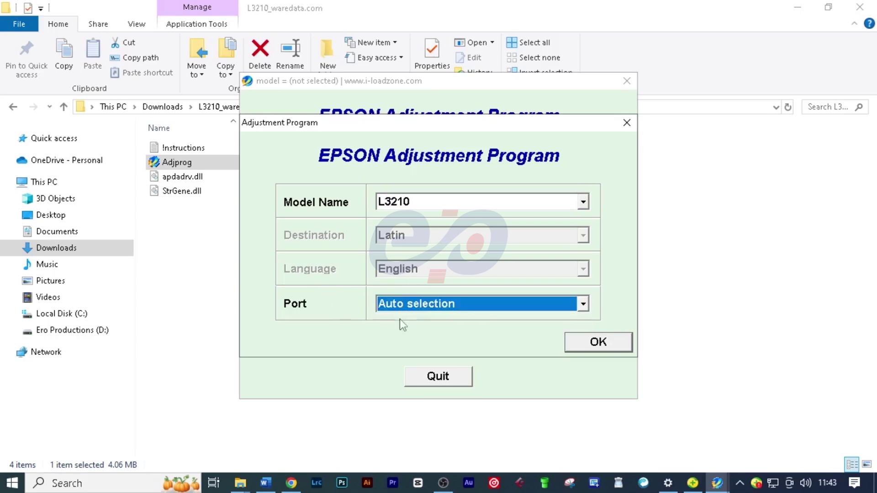
click(585, 346)
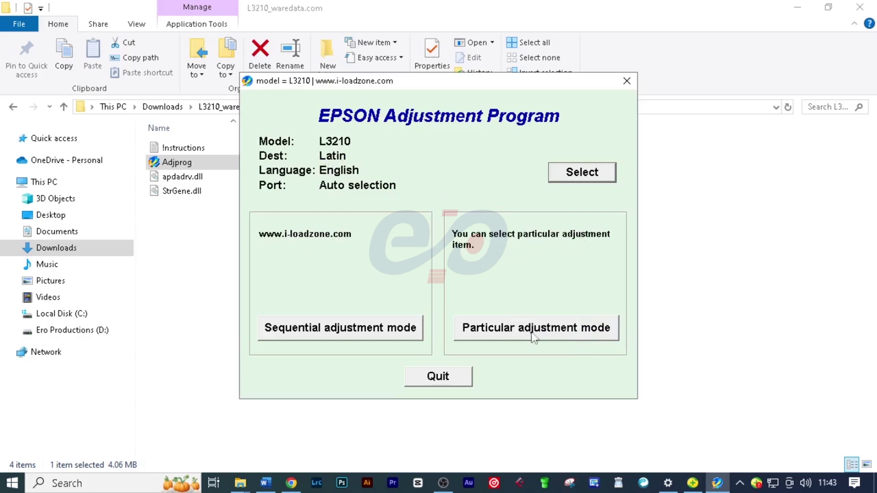
In Particular adjustment mode, open Waste ink pad counter and read main 4576, platen 38, ink system 360.
click(512, 334)
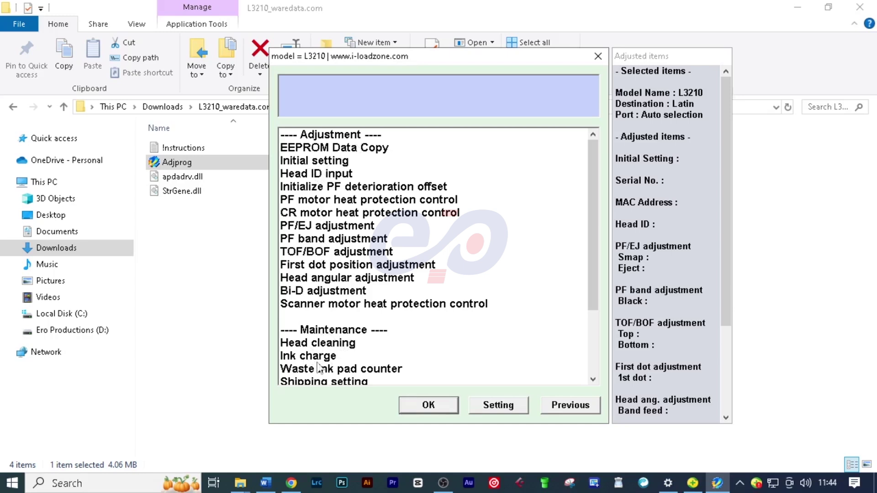
scroll(389, 343, down, 2)
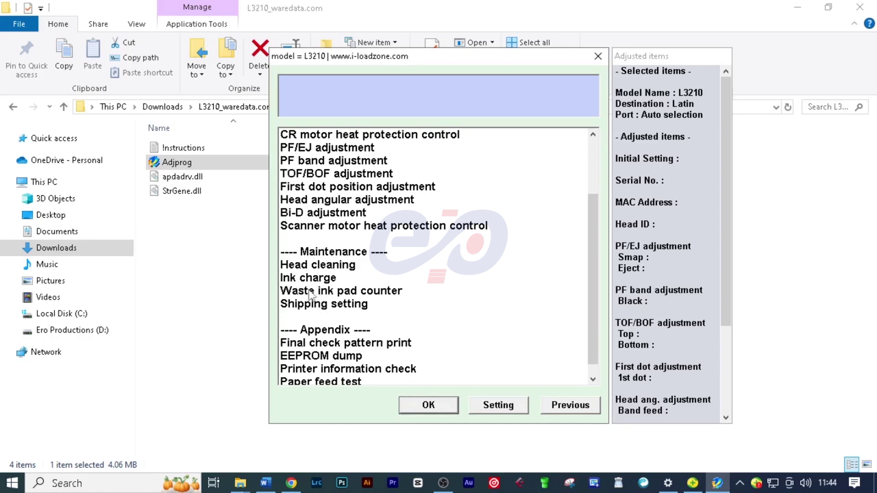
click(330, 293)
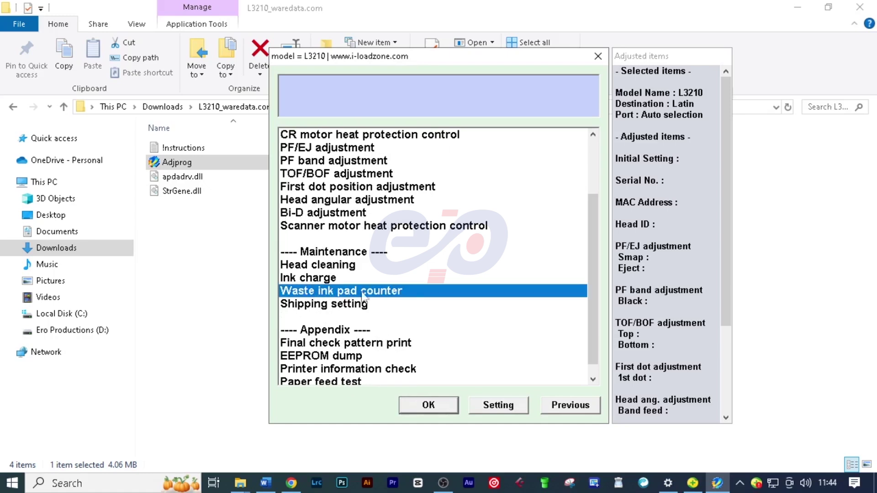
click(433, 408)
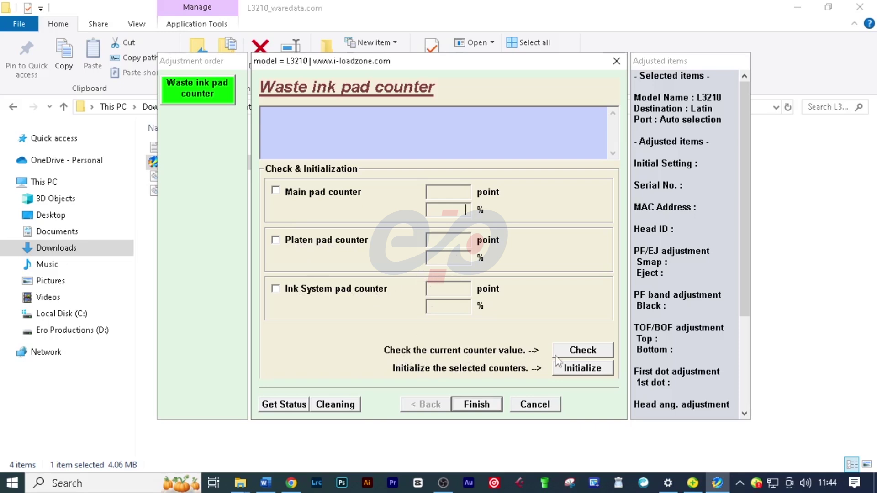
click(590, 353)
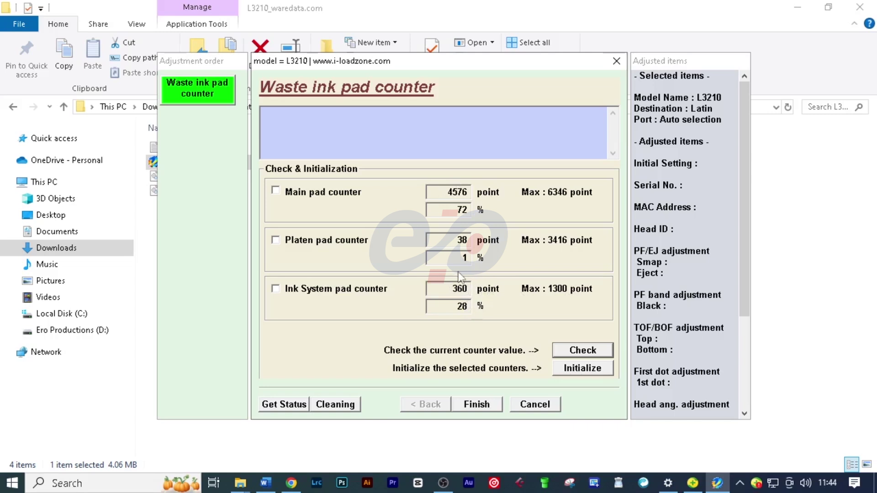
Tick the main pad counter checkbox for reset.
click(277, 191)
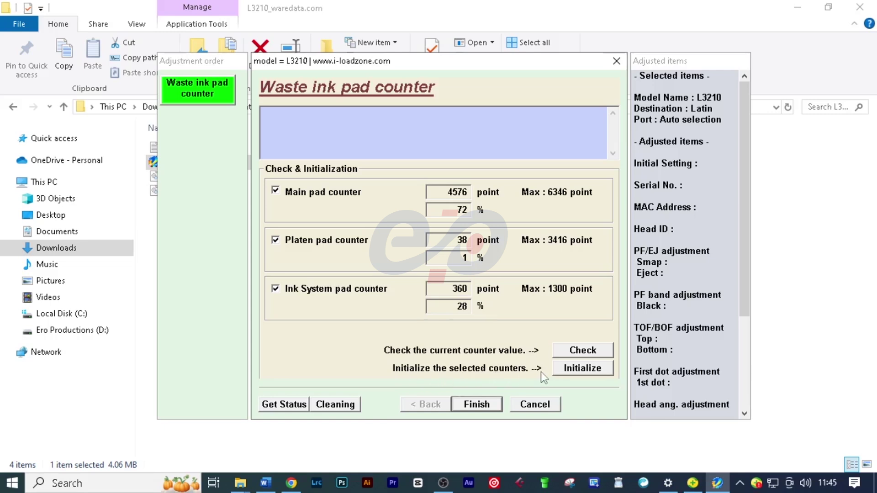
Initialize the marked counters, confirming and acknowledging the turn-off and success messages.
click(571, 370)
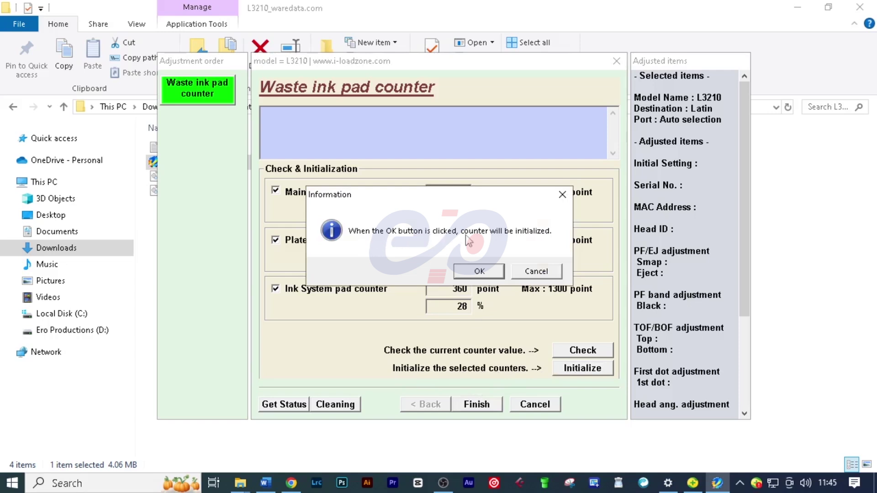
click(478, 273)
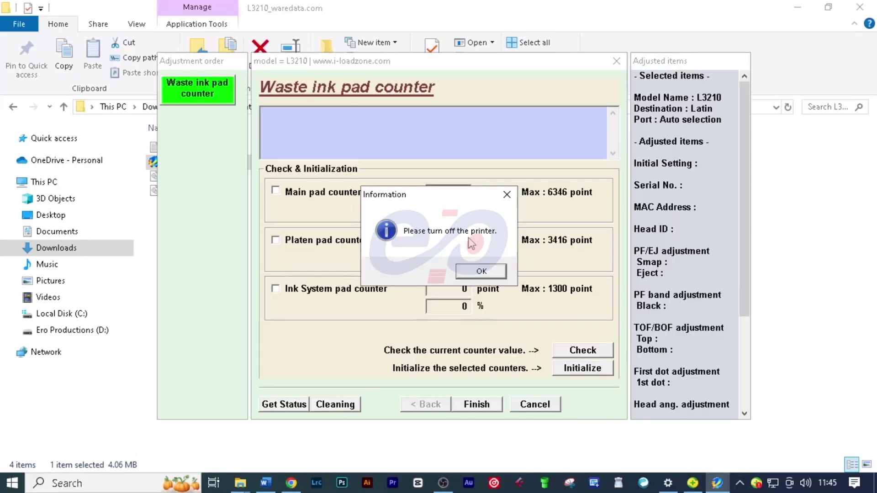
click(483, 272)
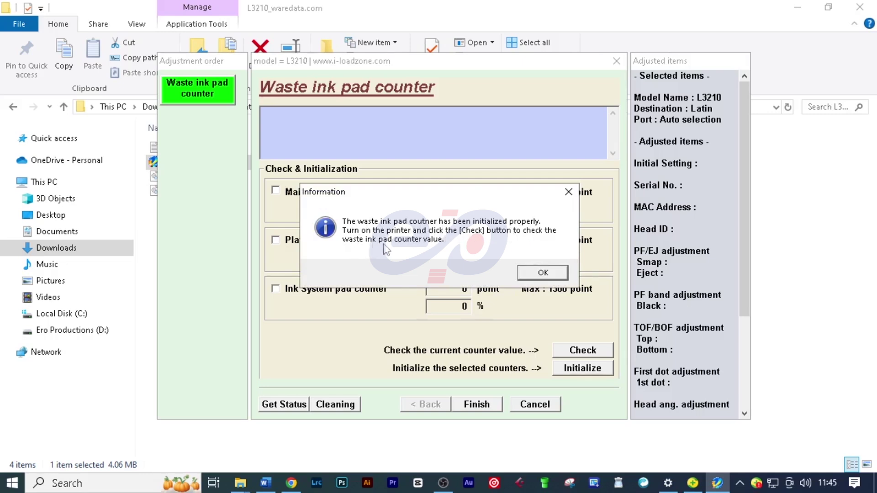
click(544, 274)
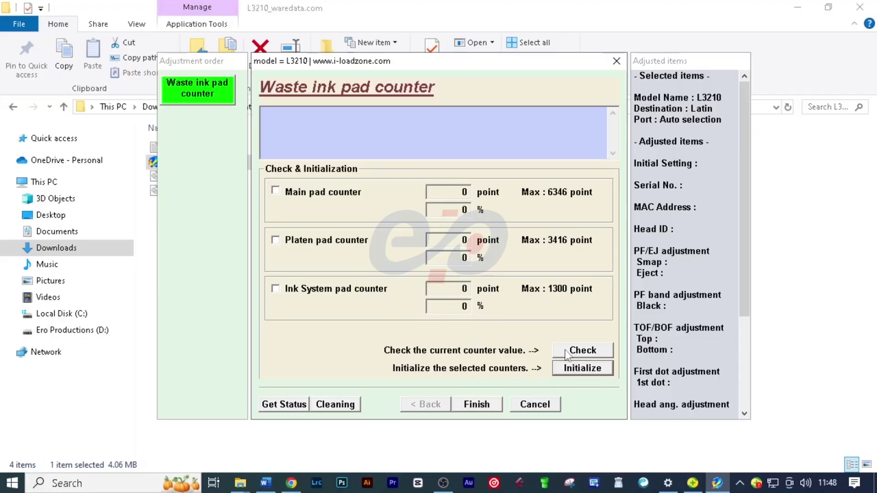
Recheck that the counters read 0 point, 0%, then close the waste ink pad counter screen.
click(568, 355)
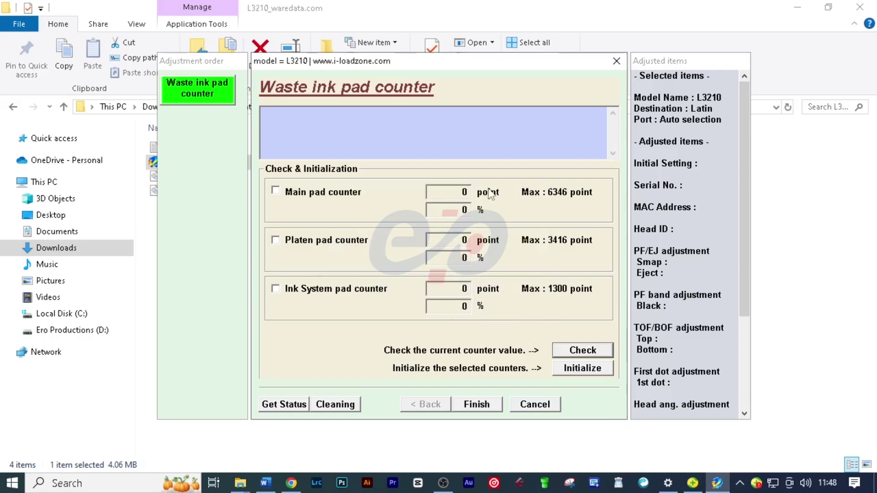
click(614, 64)
Quit the Adjustment Program and open Land Agreement Form from Word's recent documents.
click(601, 60)
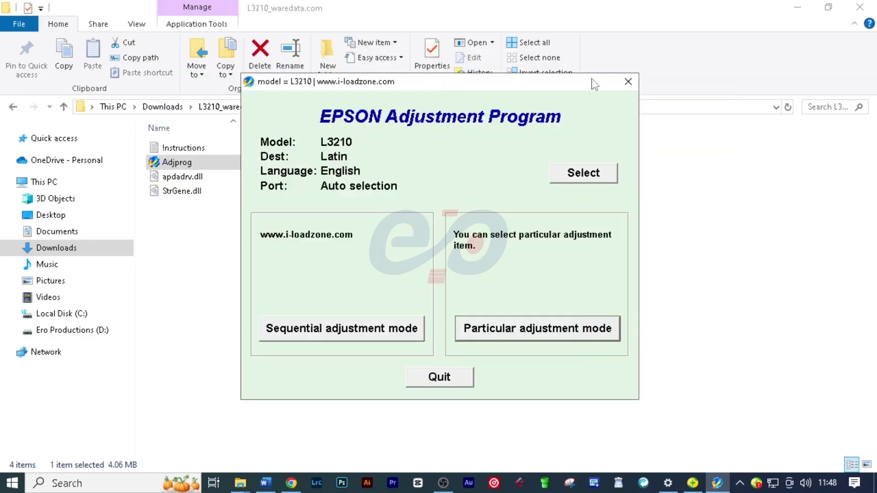
click(628, 82)
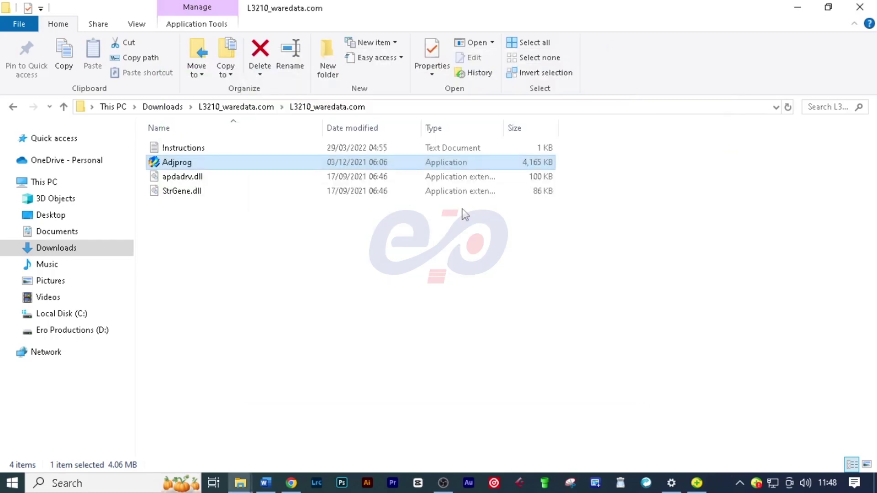
click(267, 483)
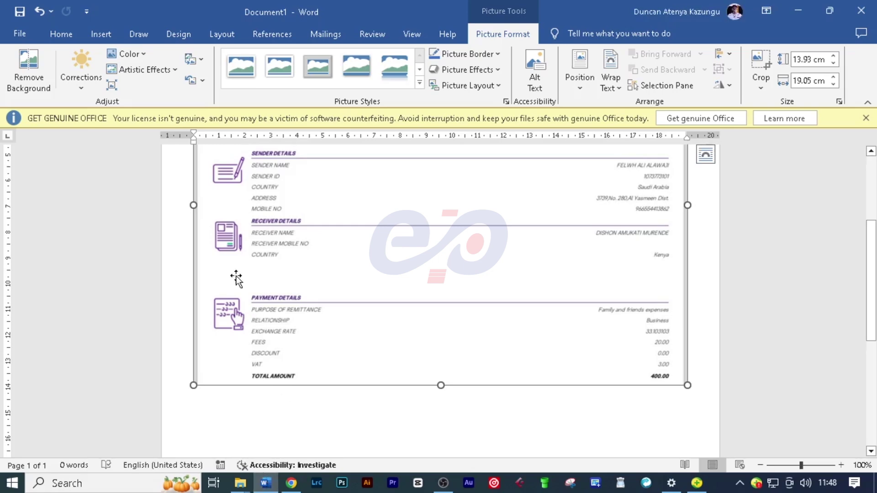
click(20, 34)
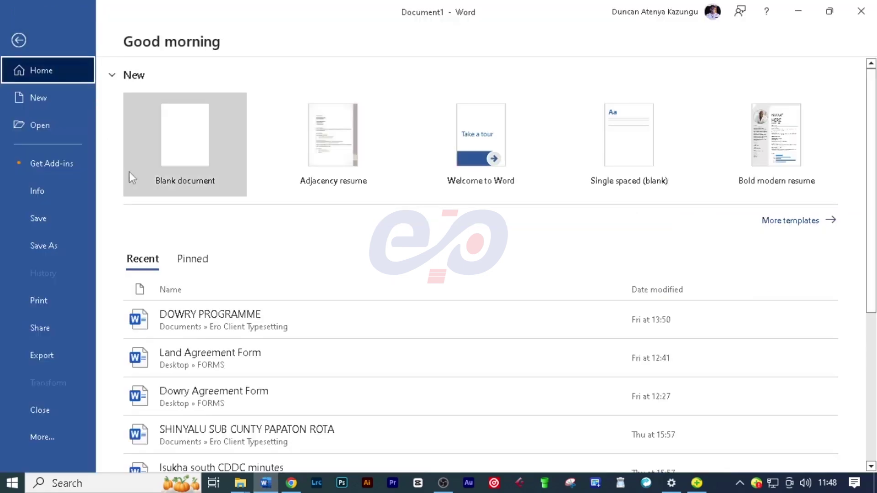
click(204, 353)
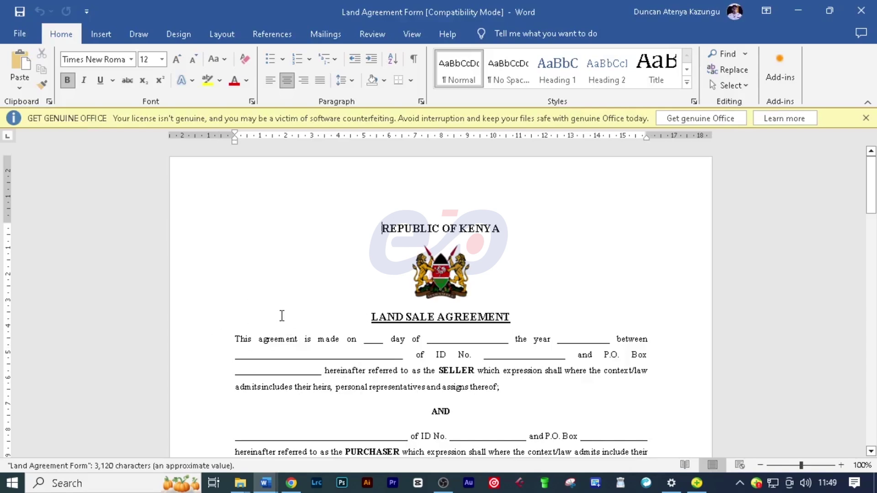
Print page 1 of the Land Agreement Form on the EPSON L3210.
click(20, 34)
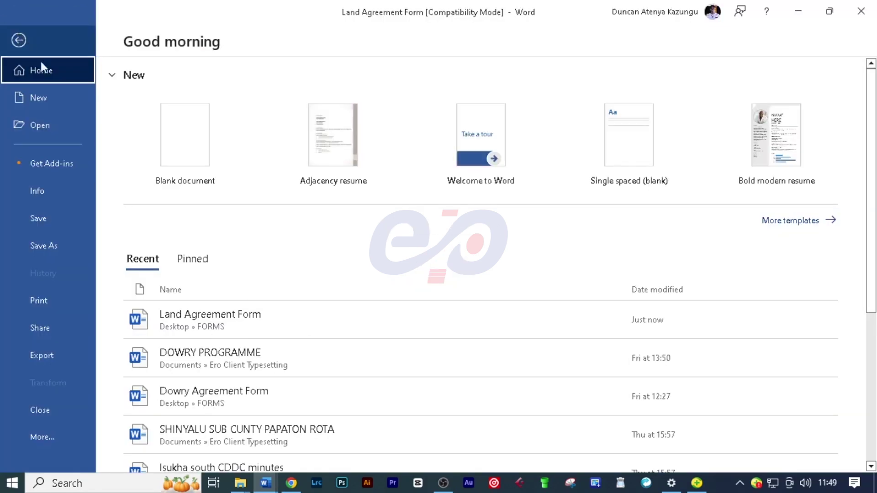
click(58, 302)
click(184, 277)
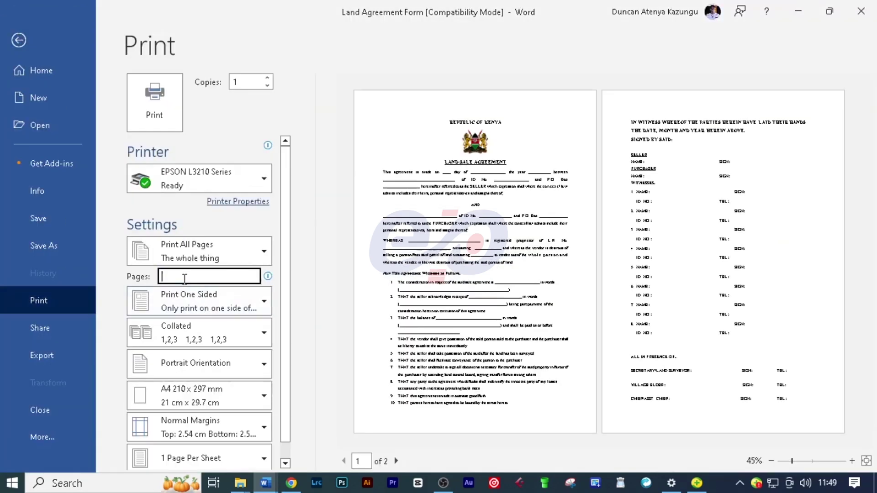
text(1)
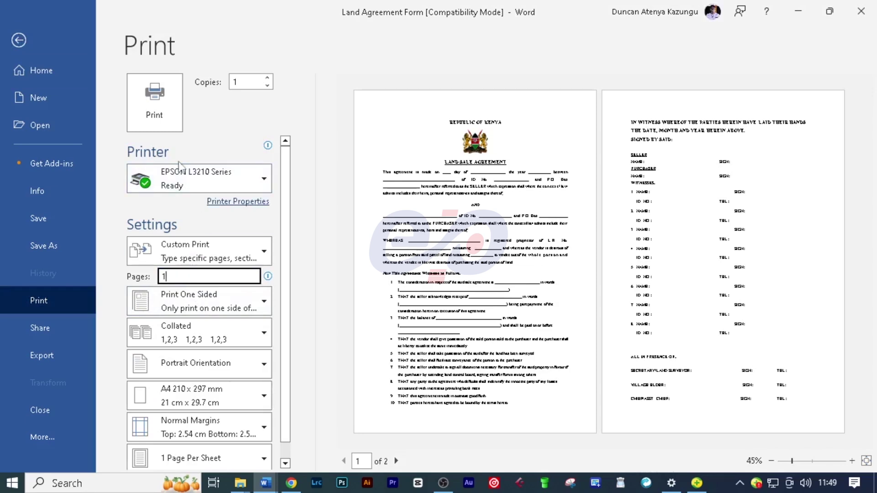
click(204, 141)
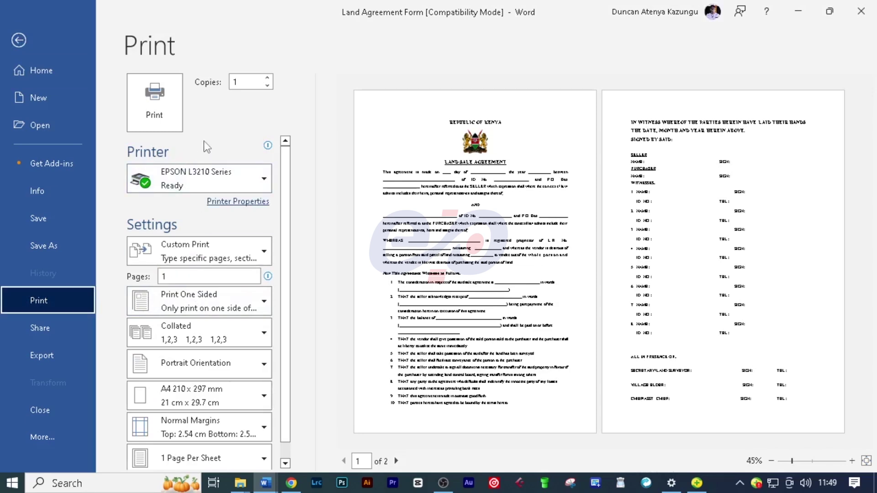
click(174, 122)
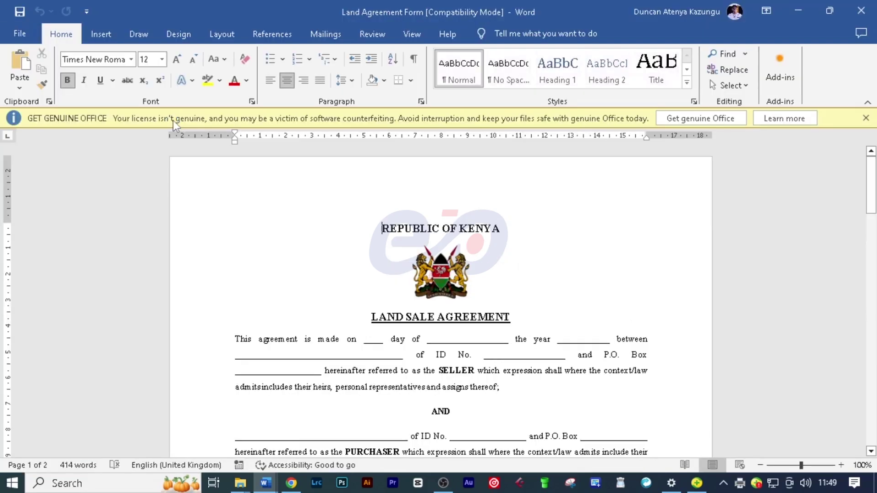